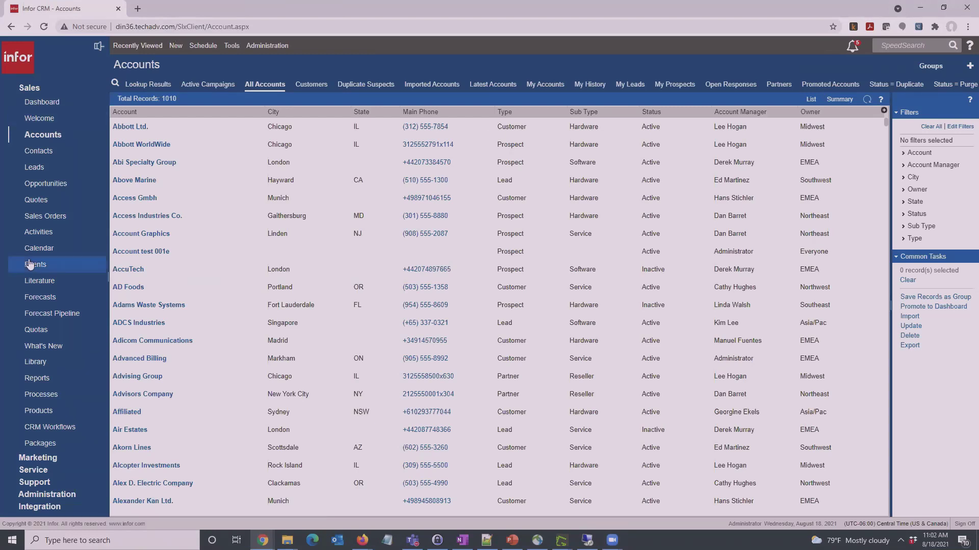
- Expand the Administration area in the left navigation
left_click(39, 232)
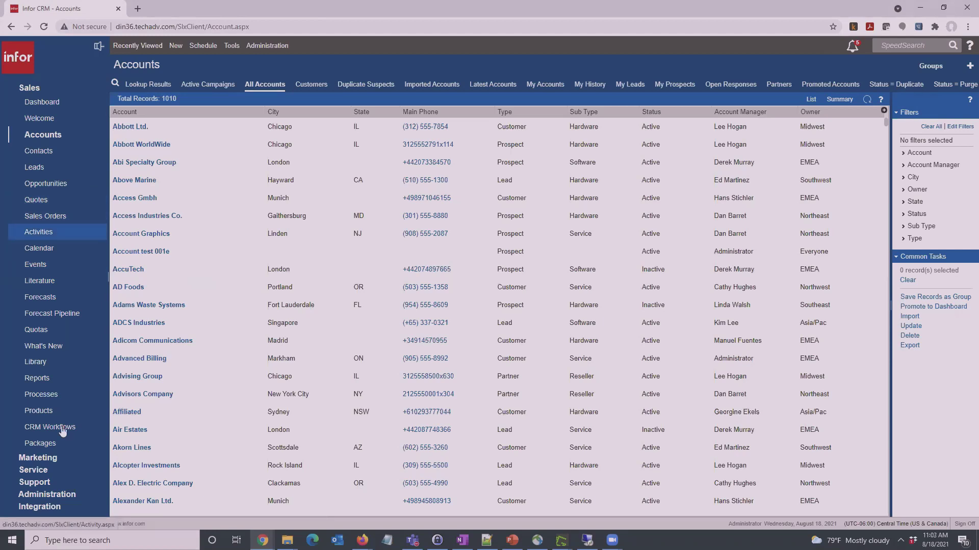
left_click(46, 494)
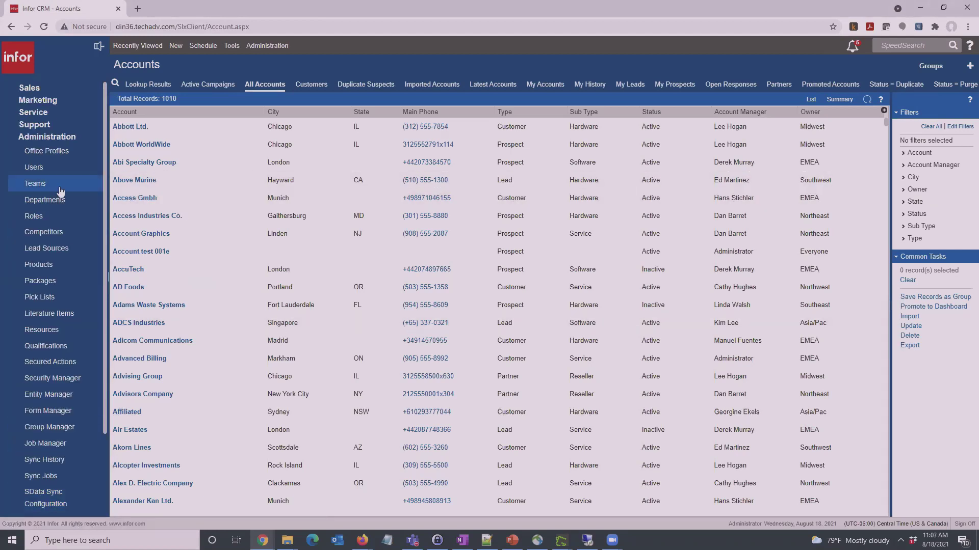
- Open the Phoenix Computers, Inc. office profile from the Office Profiles list
left_click(56, 157)
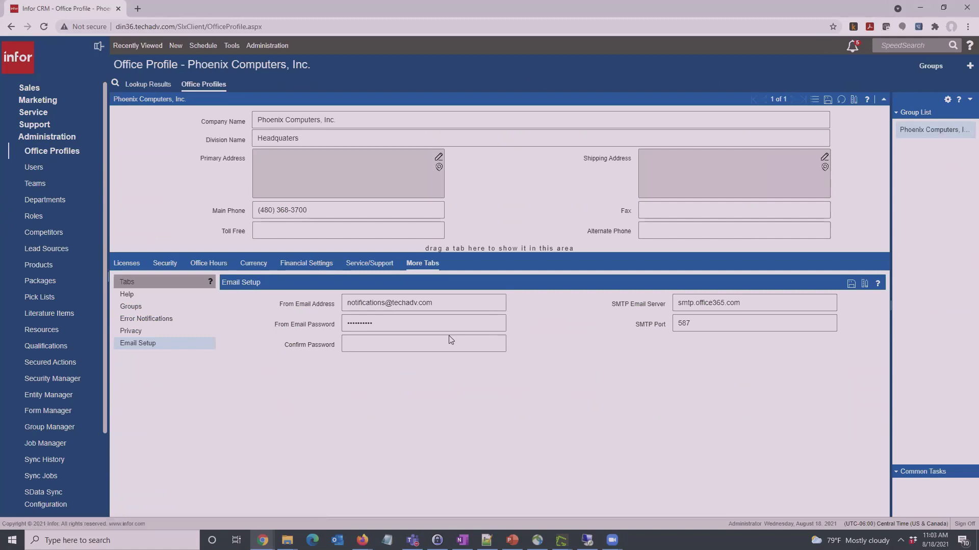
left_click(60, 153)
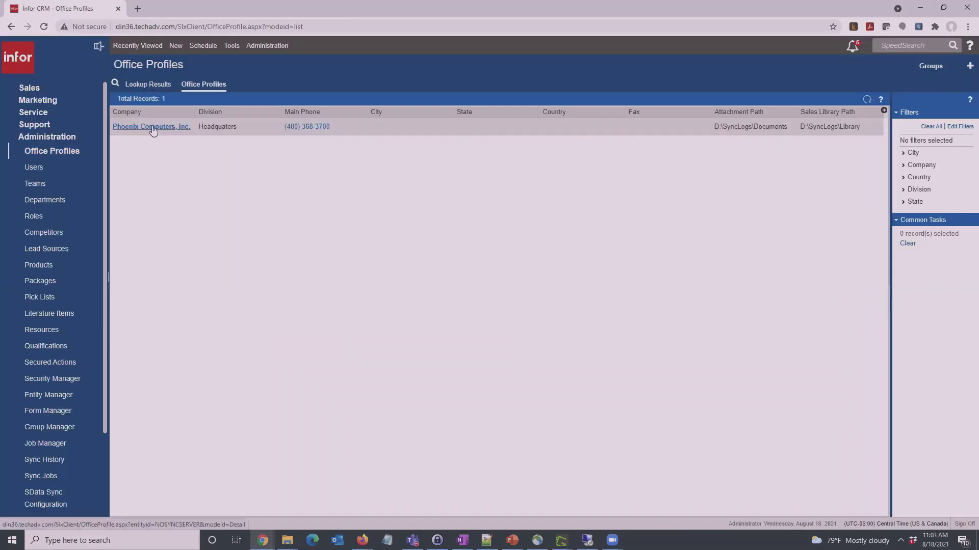
left_click(152, 127)
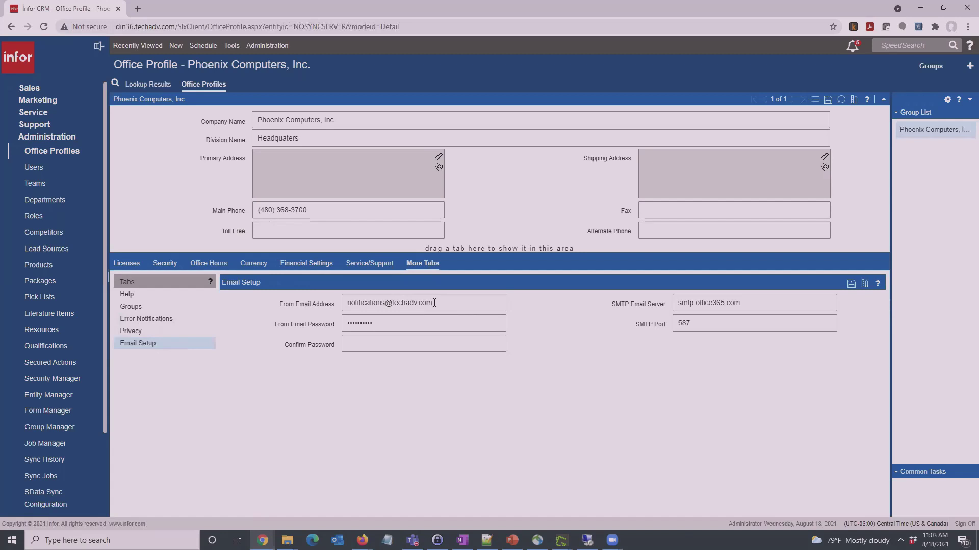
- Review the sender address and SMTP server smtp.office365.com in its Email Setup
triple_click(434, 303)
left_click(587, 503)
triple_click(730, 301)
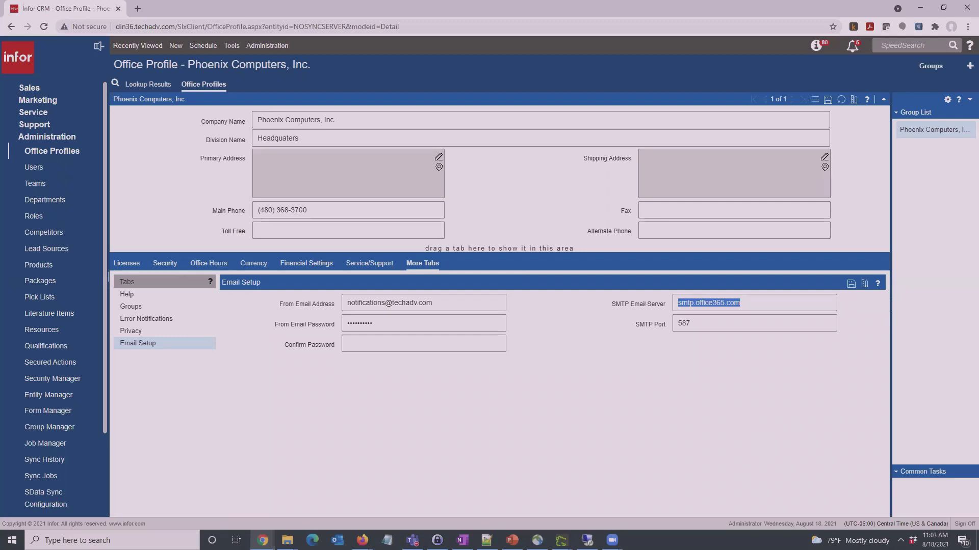
key("alt+Tab")
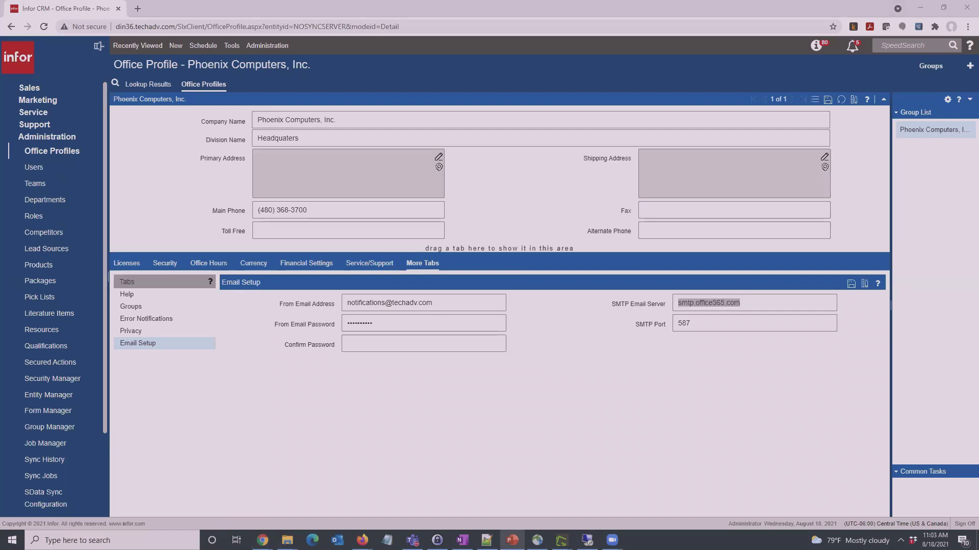
- Open the CRM Workflow integration from Integration > Integrations in list view
scroll(100, 440, "down", 1)
scroll(99, 441, "down", 1)
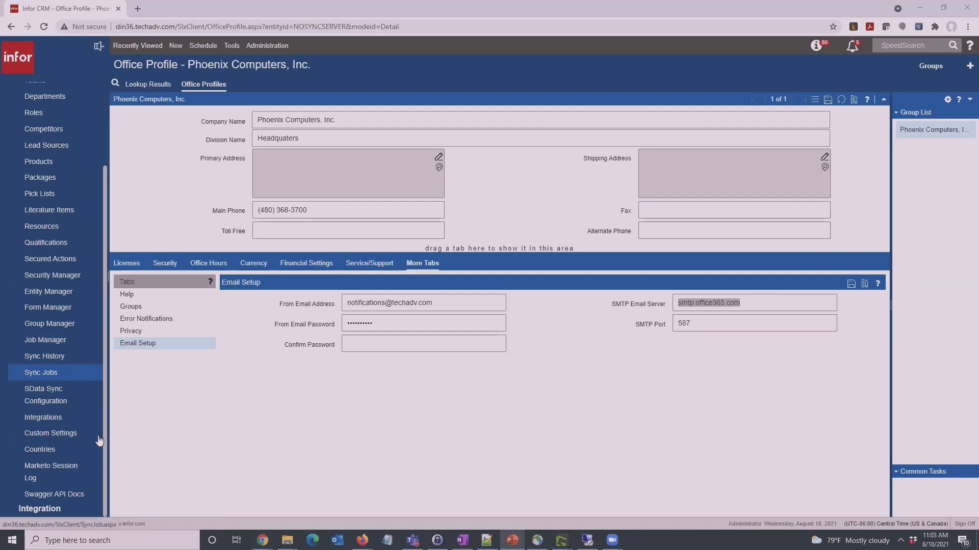
left_click(39, 509)
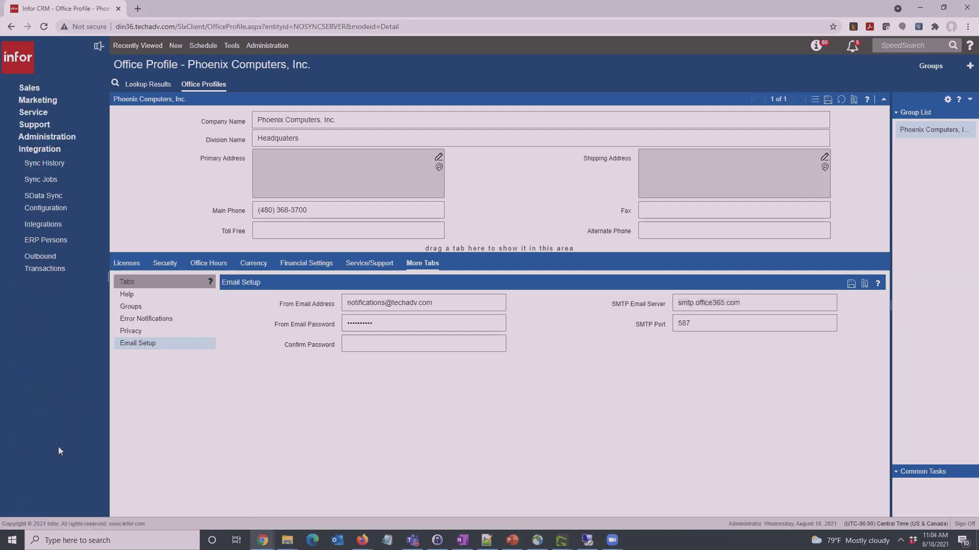
left_click(45, 230)
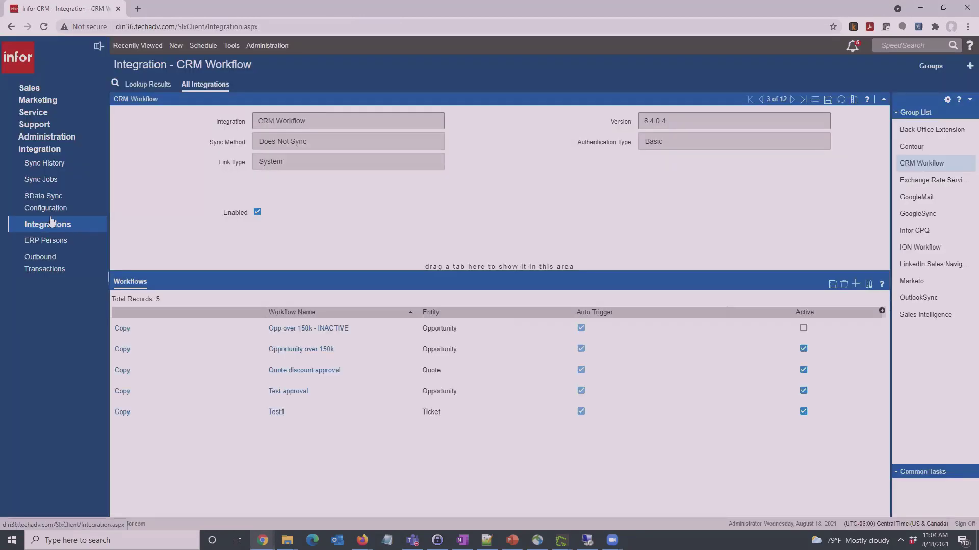
left_click(813, 101)
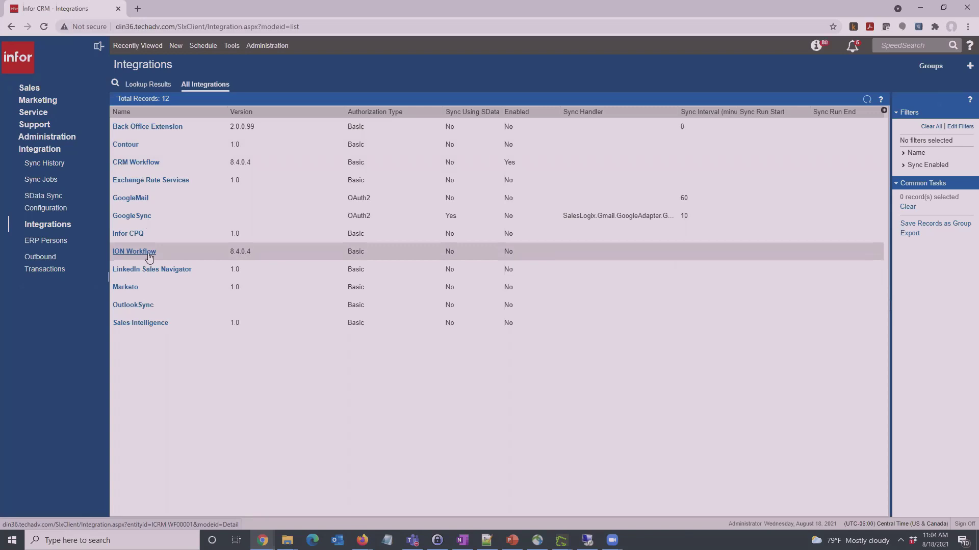
left_click(137, 163)
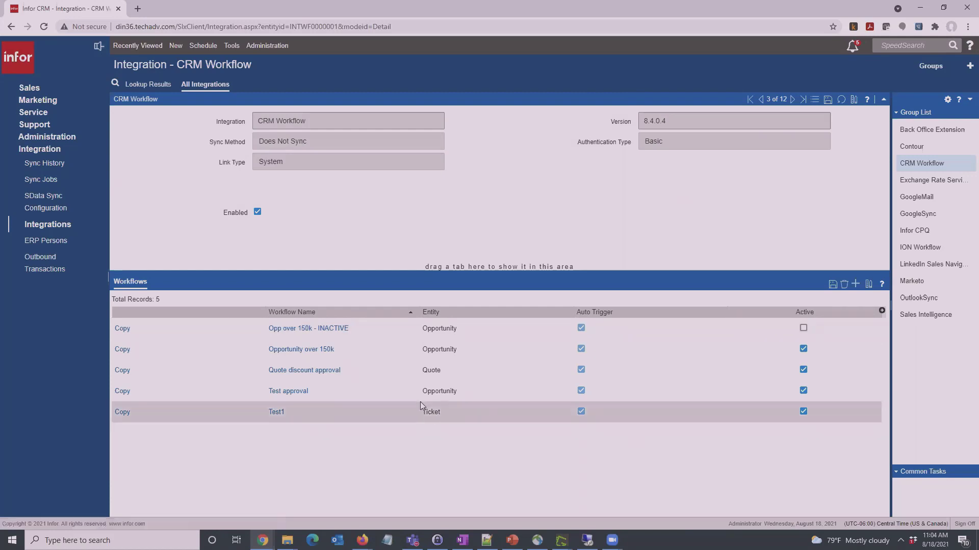
left_click(856, 283)
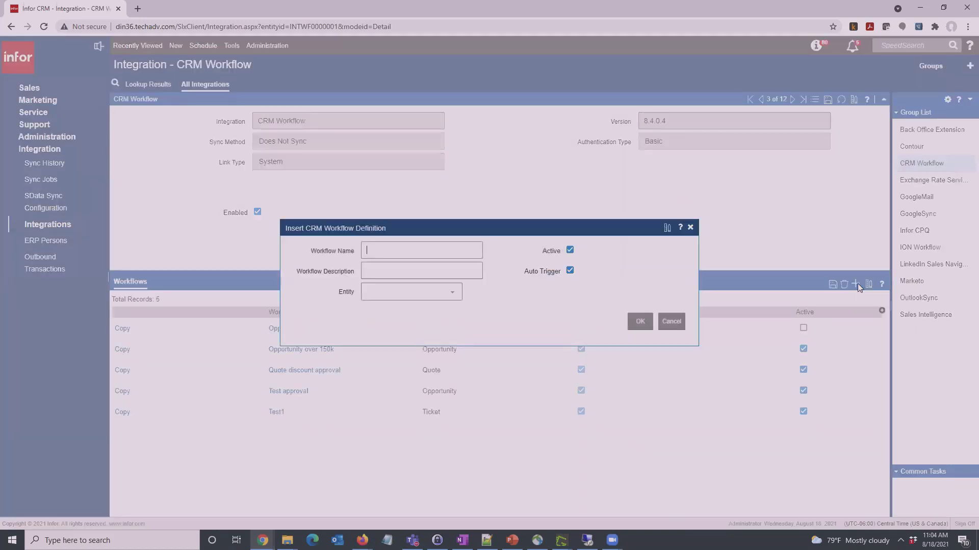
left_click(417, 263)
left_click(455, 293)
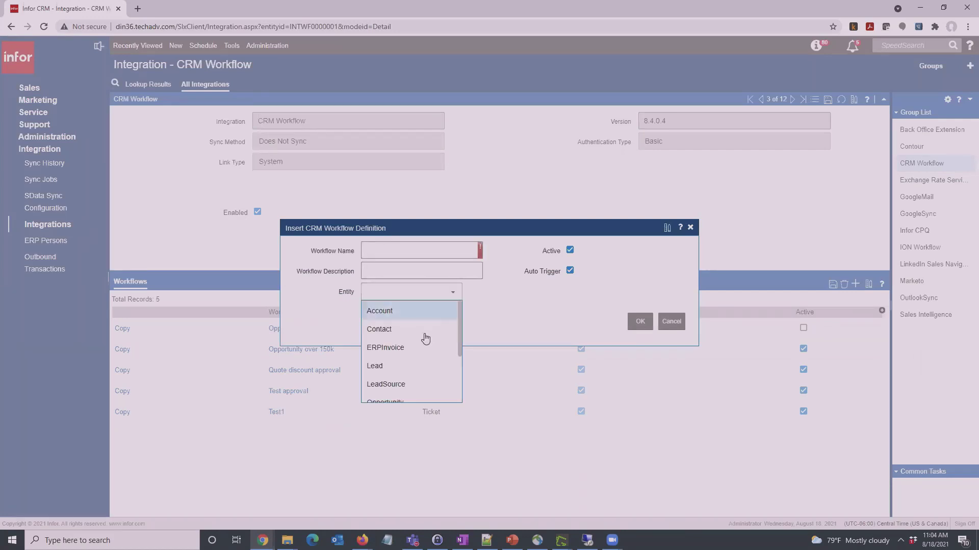
left_click_drag(460, 328, 458, 368)
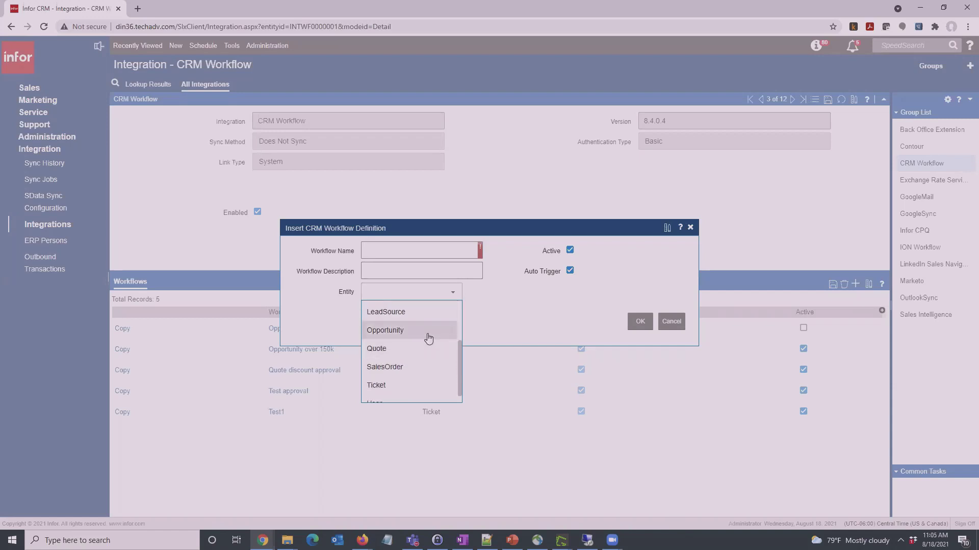
scroll(428, 339, "up", 2)
scroll(432, 343, "down", 3)
scroll(431, 353, "up", 3)
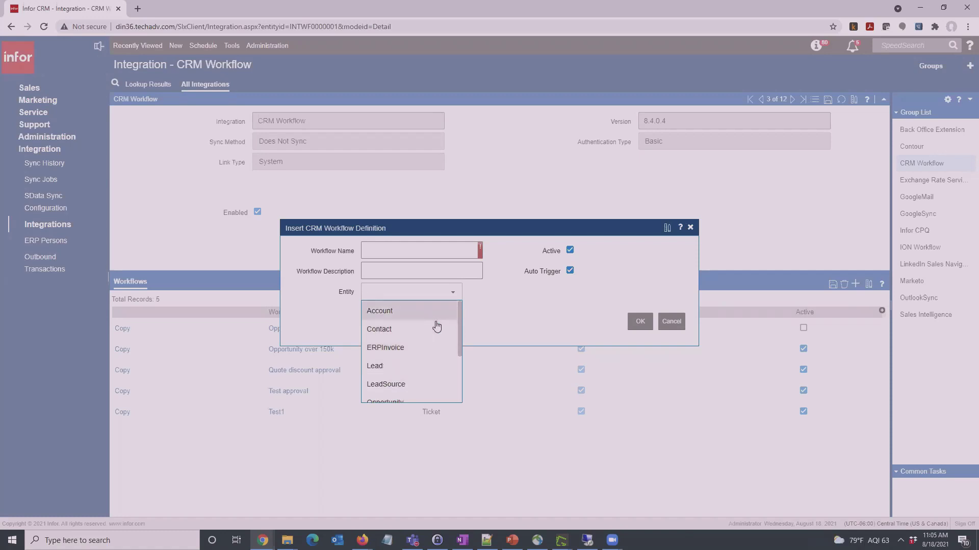
left_click(677, 322)
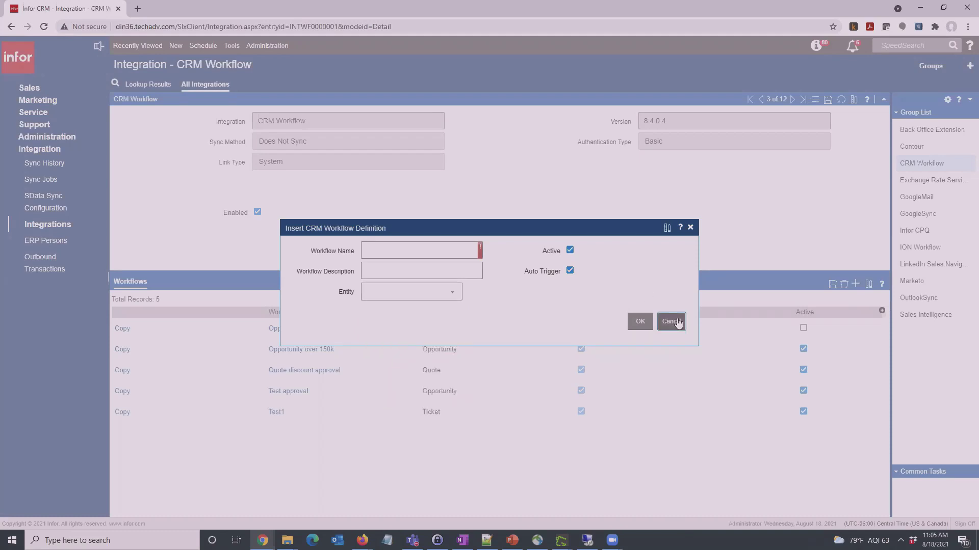
left_click(676, 321)
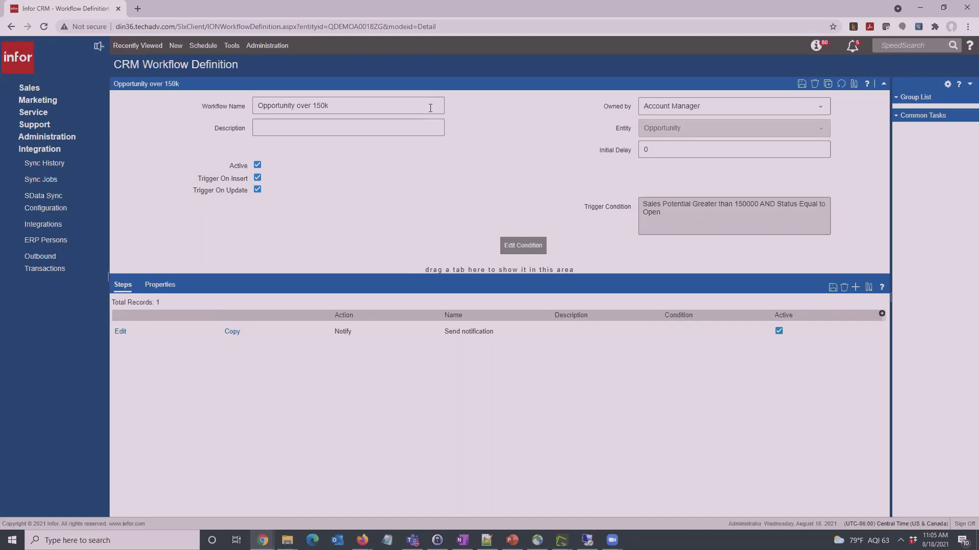
left_click(513, 248)
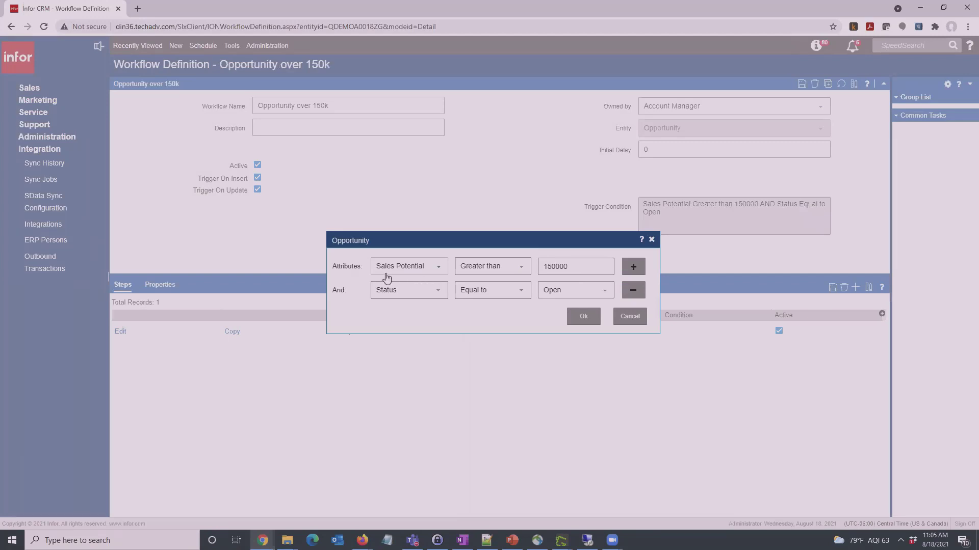
left_click_drag(569, 267, 555, 267)
left_click(579, 292)
left_click(611, 295)
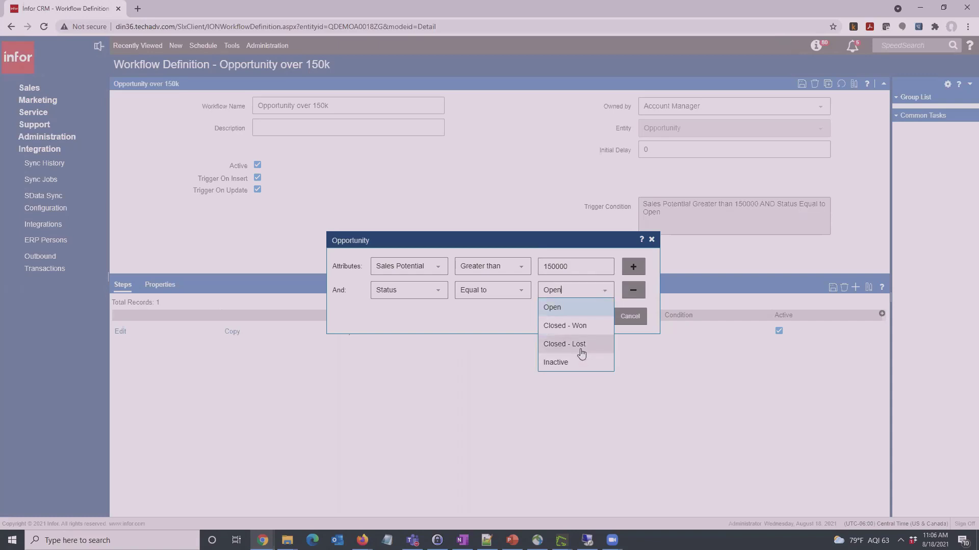
left_click(483, 328)
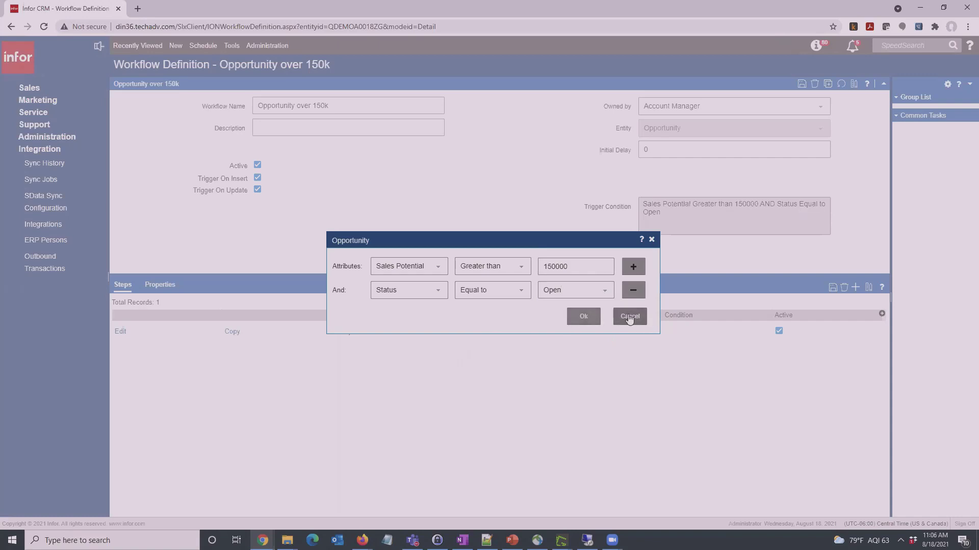
left_click(633, 266)
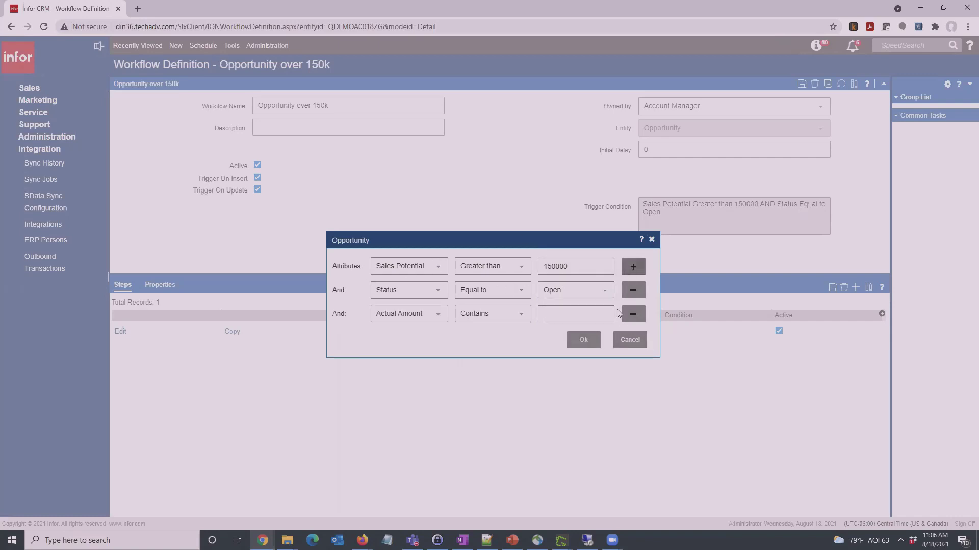
left_click(630, 340)
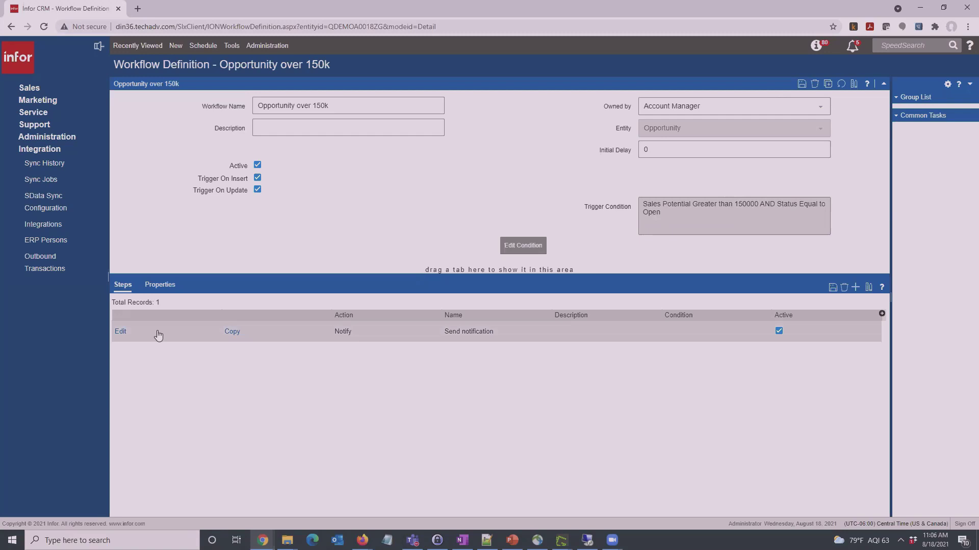
key("super+shift+q")
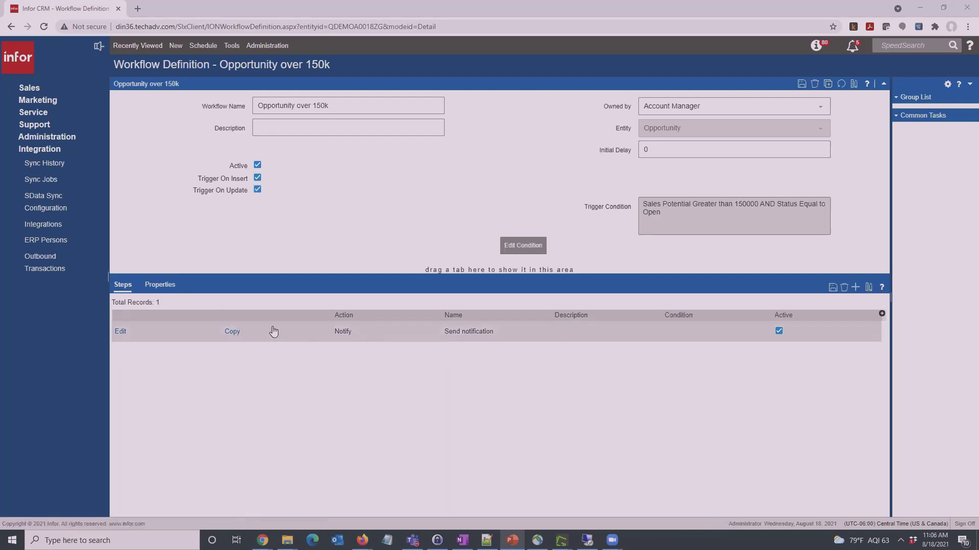
- Open the Send notification step and select the subject 'Opportunity over $150,000'
left_click(122, 334)
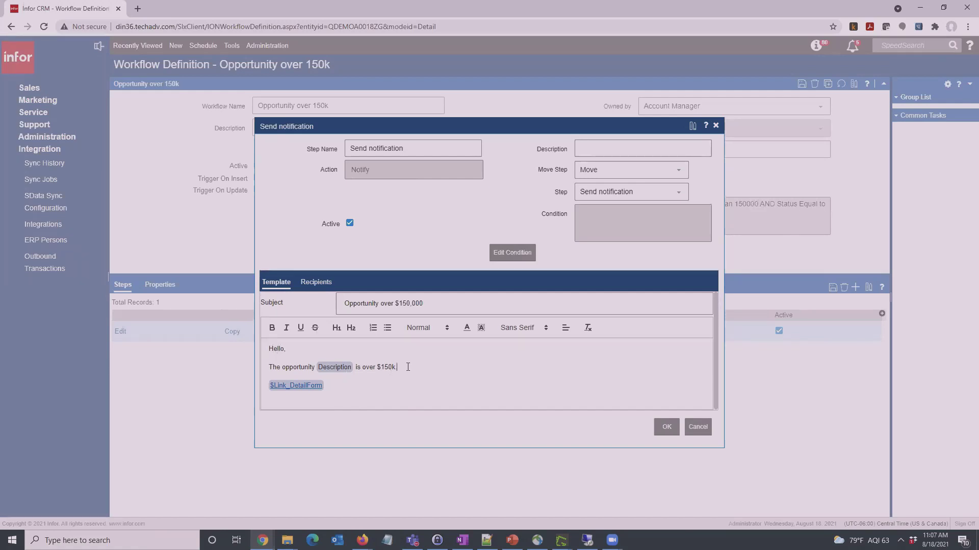
type(".")
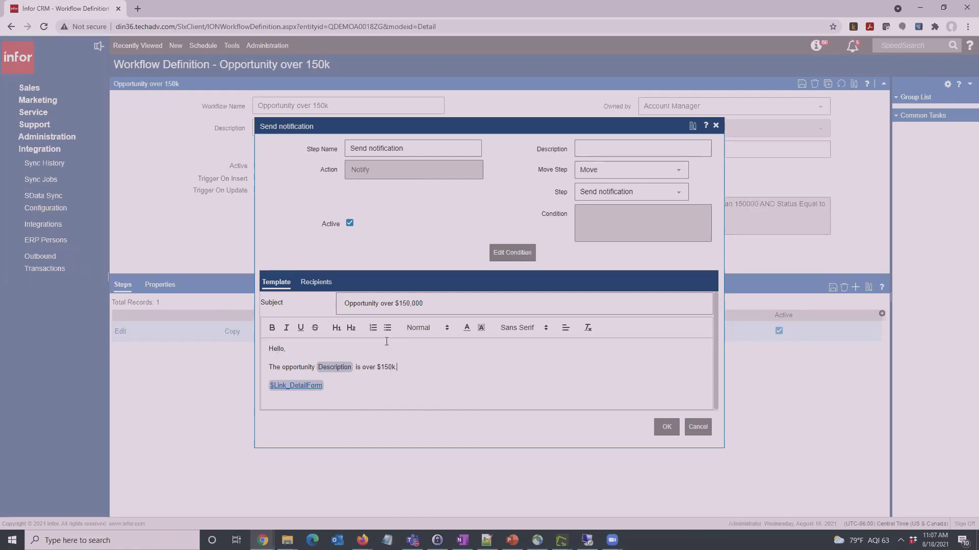
triple_click(443, 308)
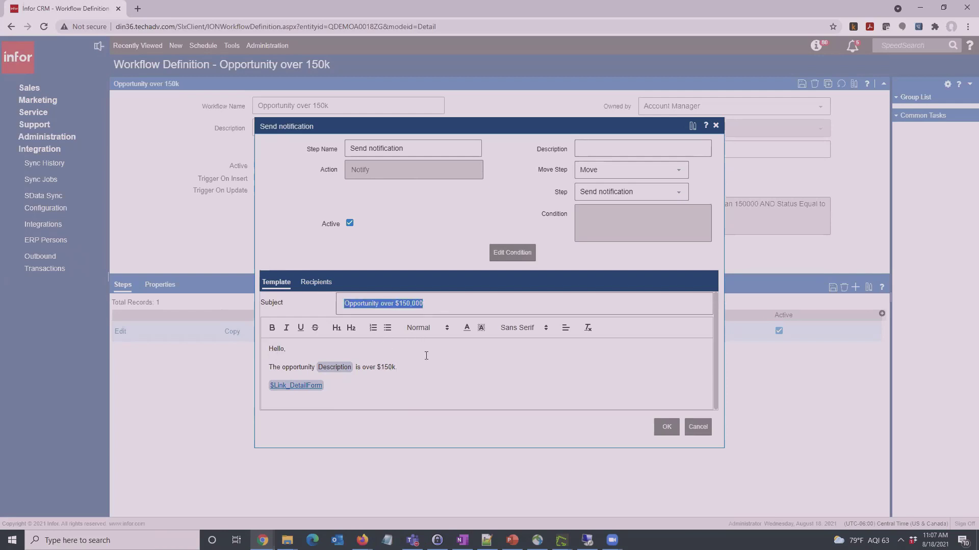
left_click(444, 306)
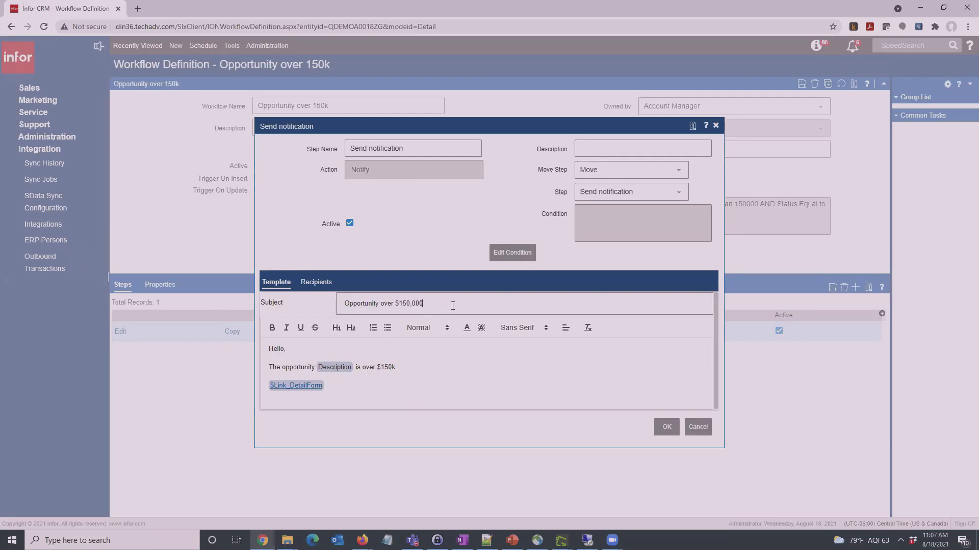
triple_click(442, 306)
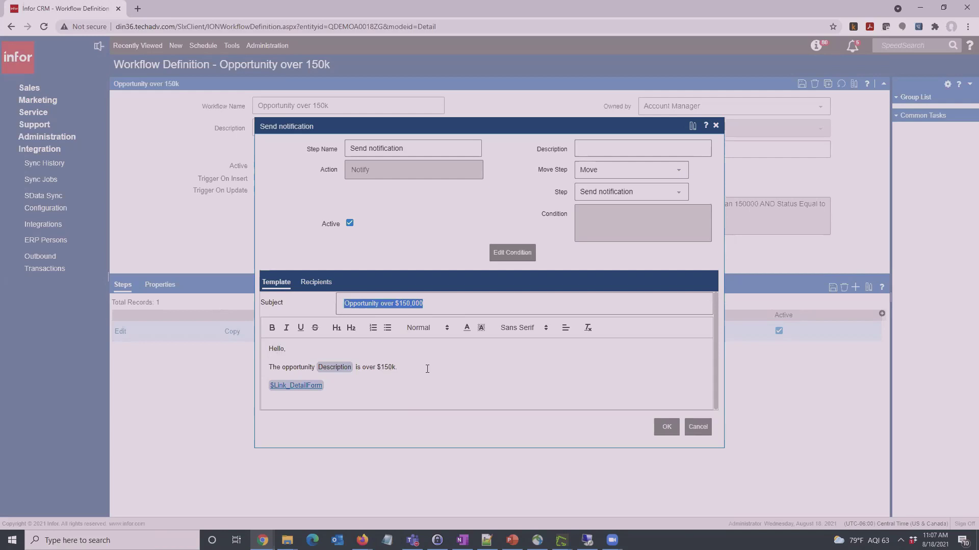
left_click(431, 367)
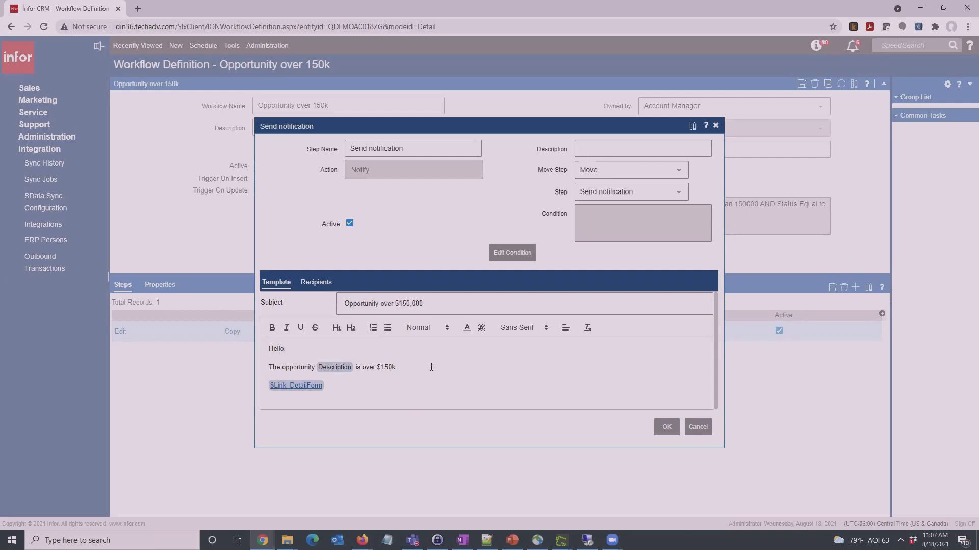
type("@")
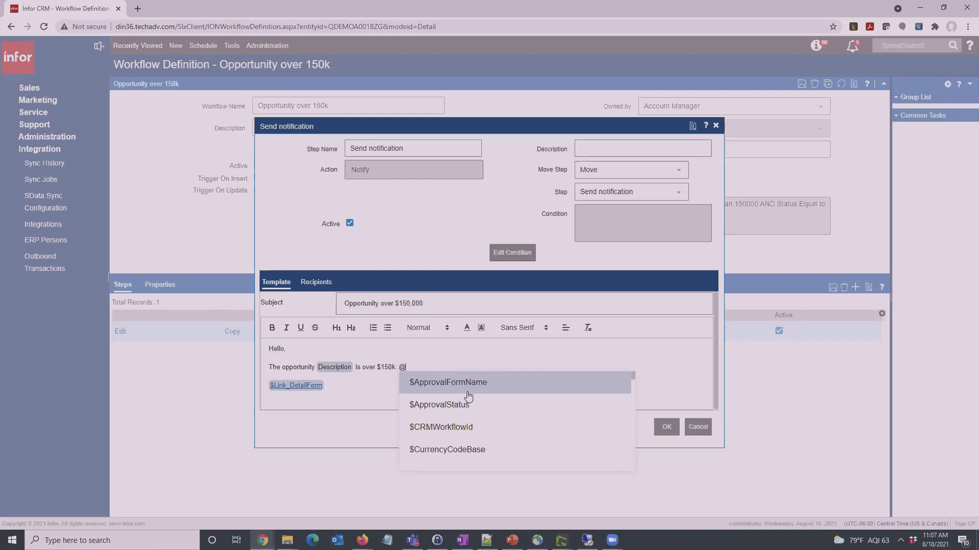
scroll(468, 397, "down", 3)
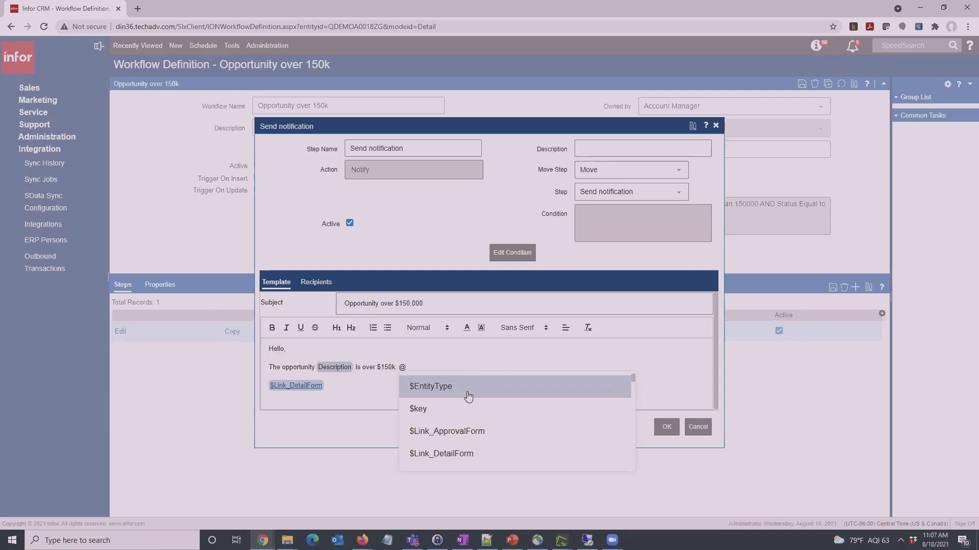
scroll(502, 406, "down", 5)
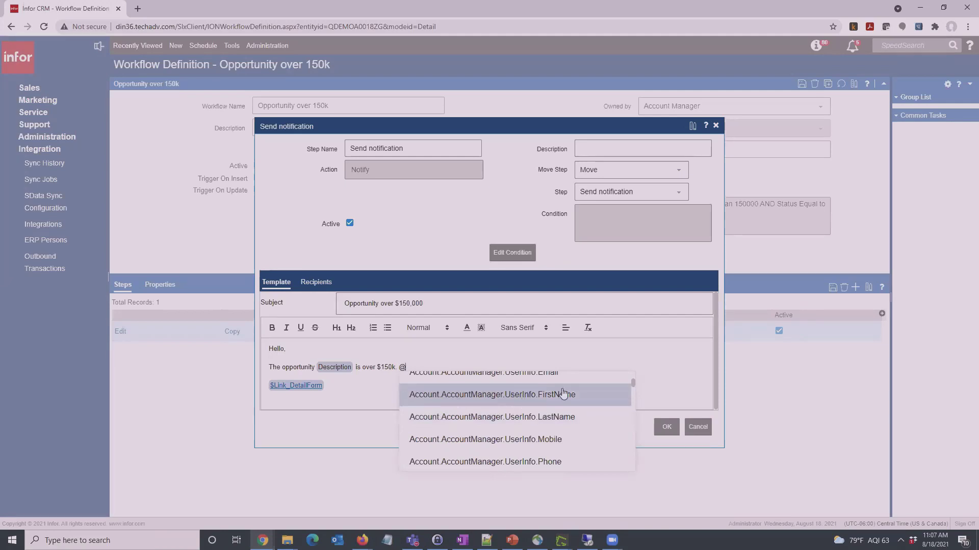
scroll(561, 431, "up", 1)
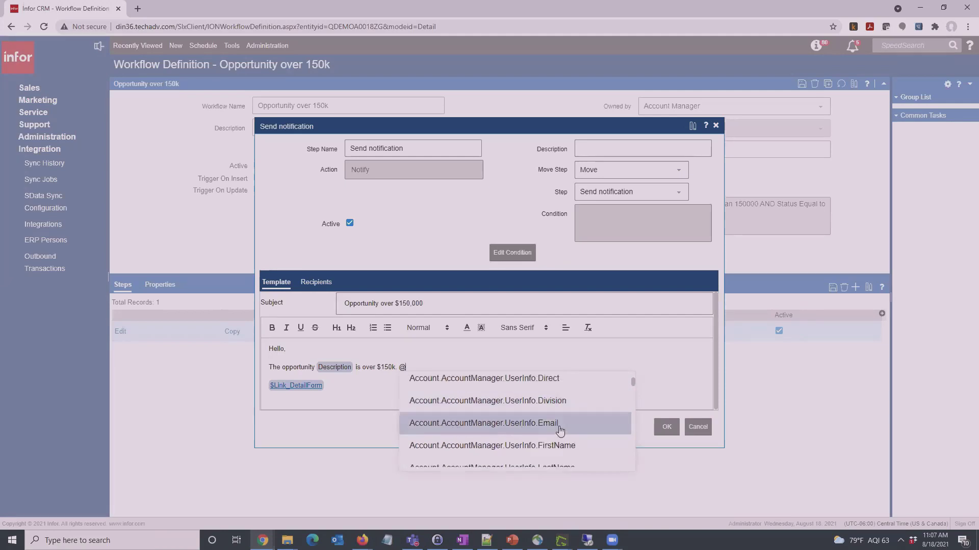
scroll(561, 431, "up", 10)
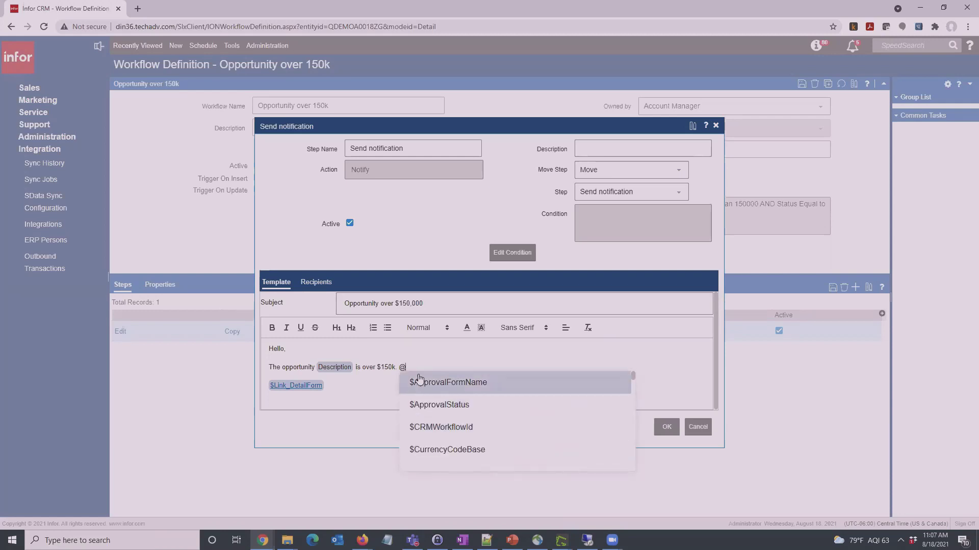
left_click(417, 353)
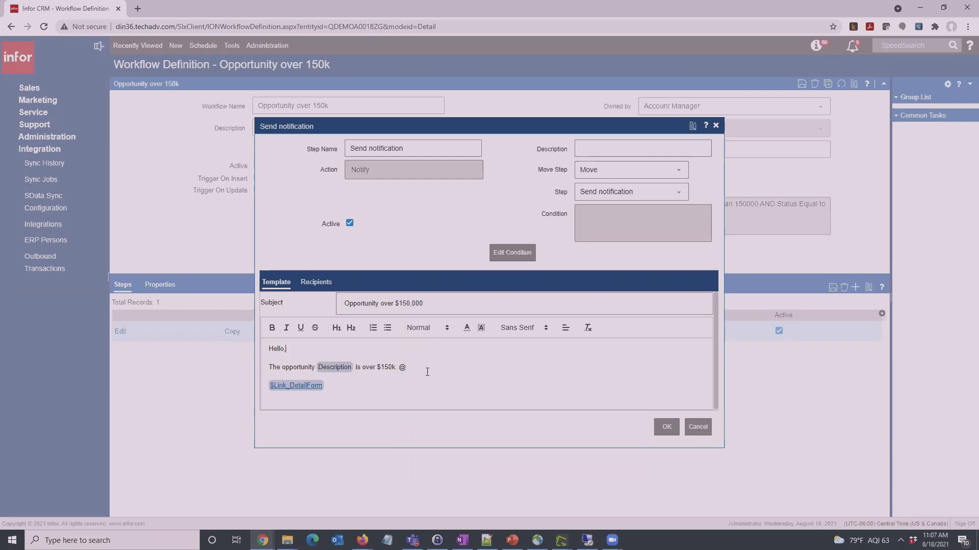
left_click(427, 372)
key("BackSpace")
type("@")
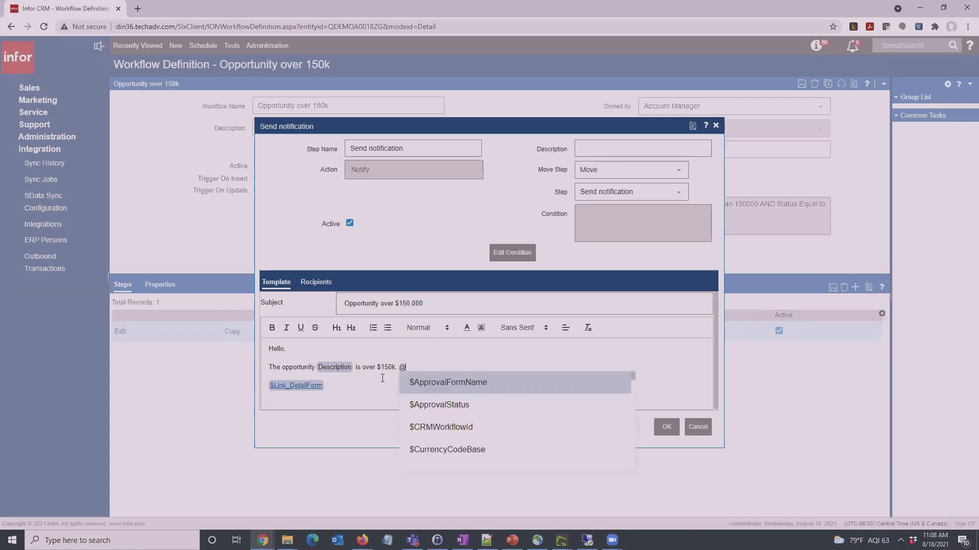
type("link")
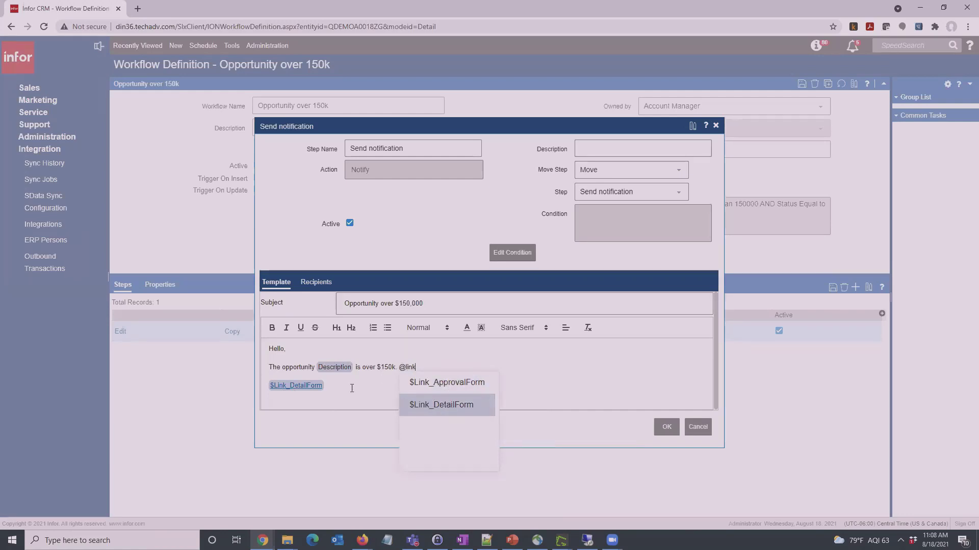
left_click(449, 408)
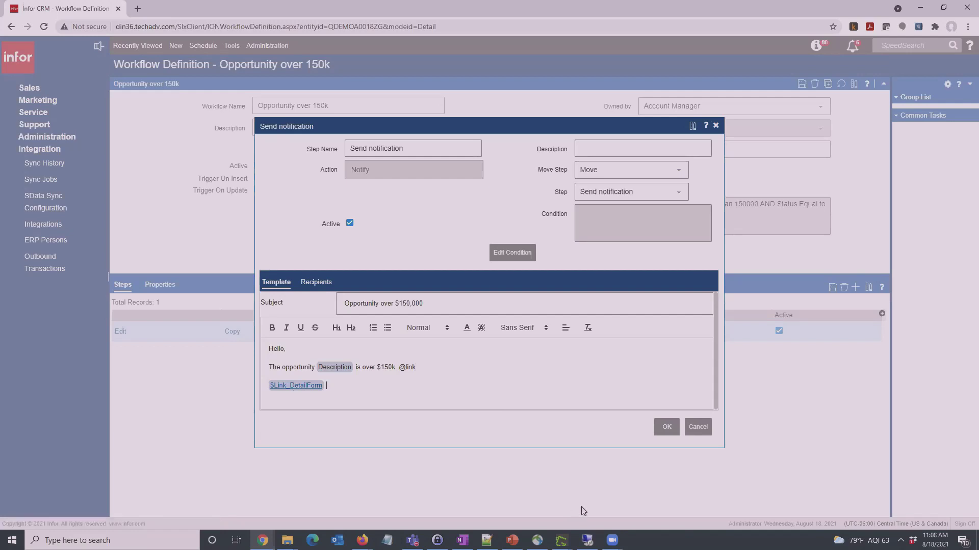
- On the Recipients tab, replace the To recipient with a CRM user via @ mention
left_click(318, 284)
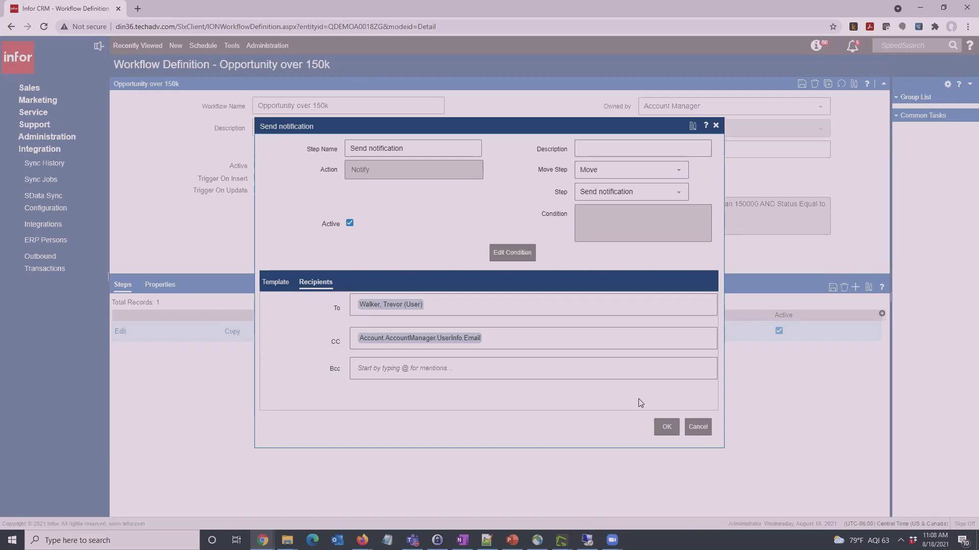
key("BackSpace")
key("BackSpace")
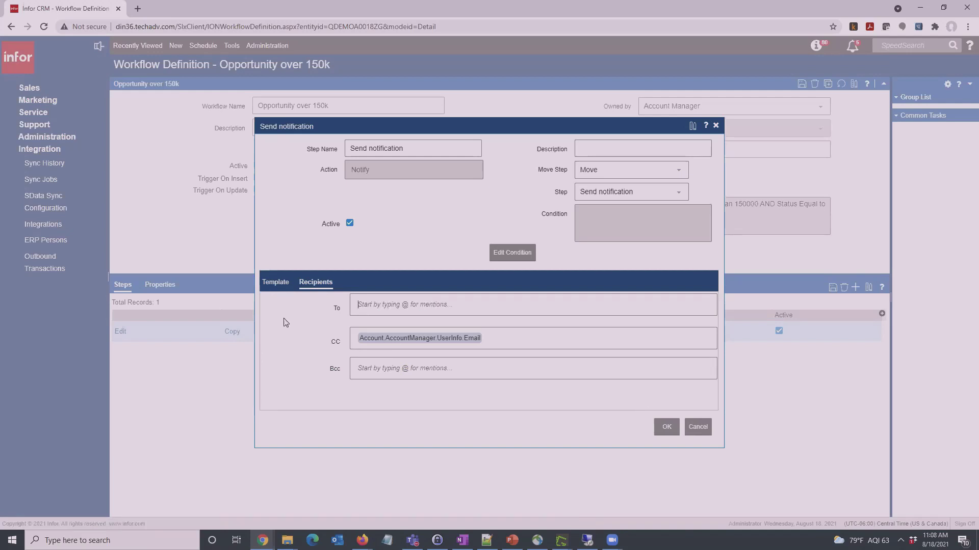
type("@trev")
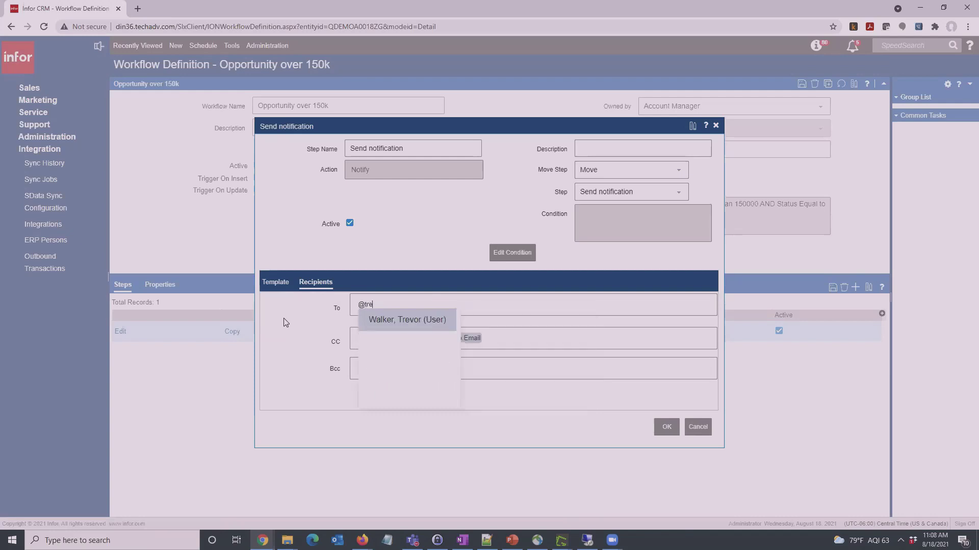
left_click(419, 320)
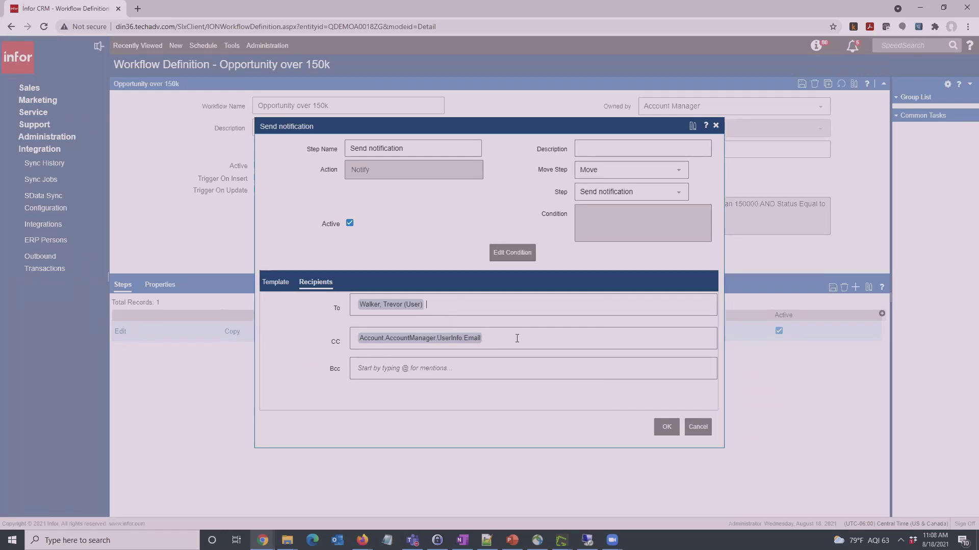
- Replace the CC recipient with the Account.AccountManager.UserInfo.Email field
key("BackSpace")
key("BackSpace")
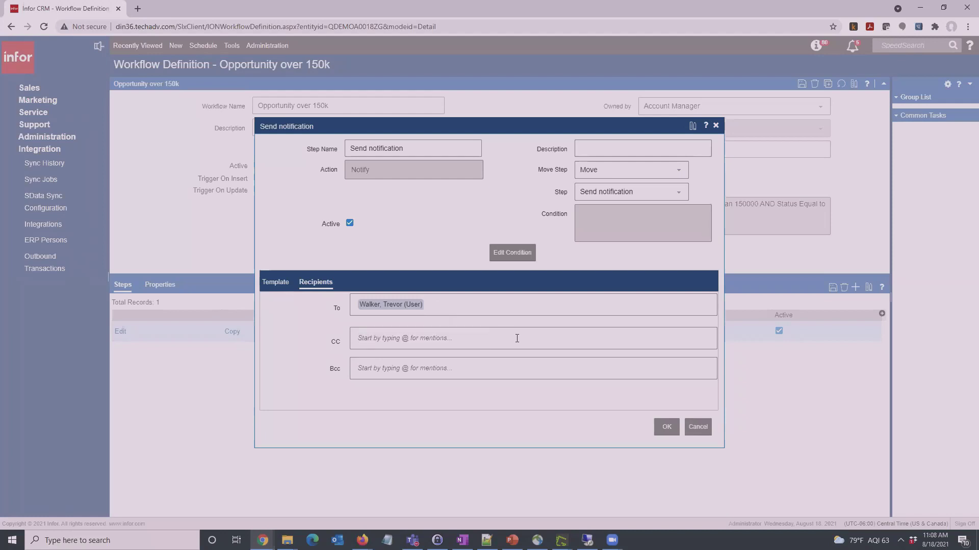
type("@account")
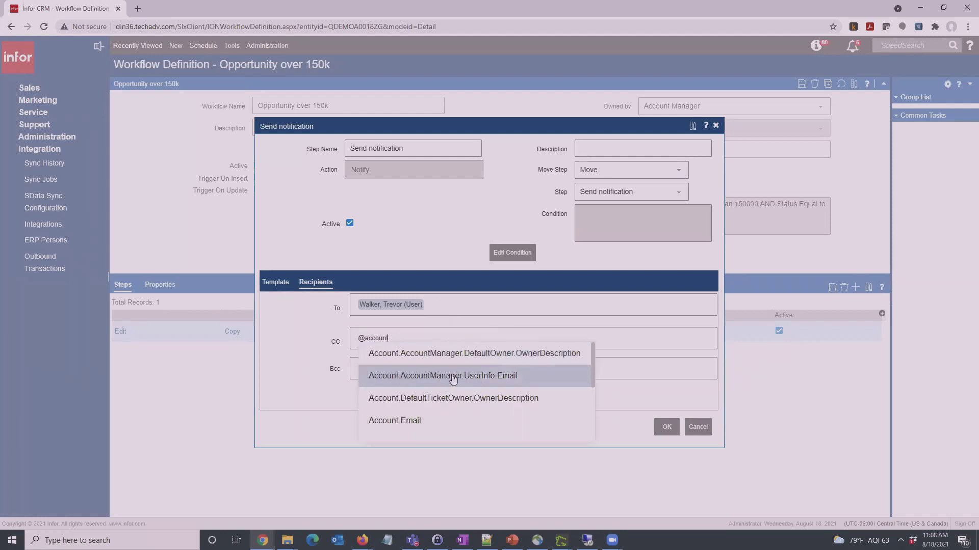
scroll(453, 380, "down", 3)
scroll(453, 380, "up", 3)
left_click(490, 380)
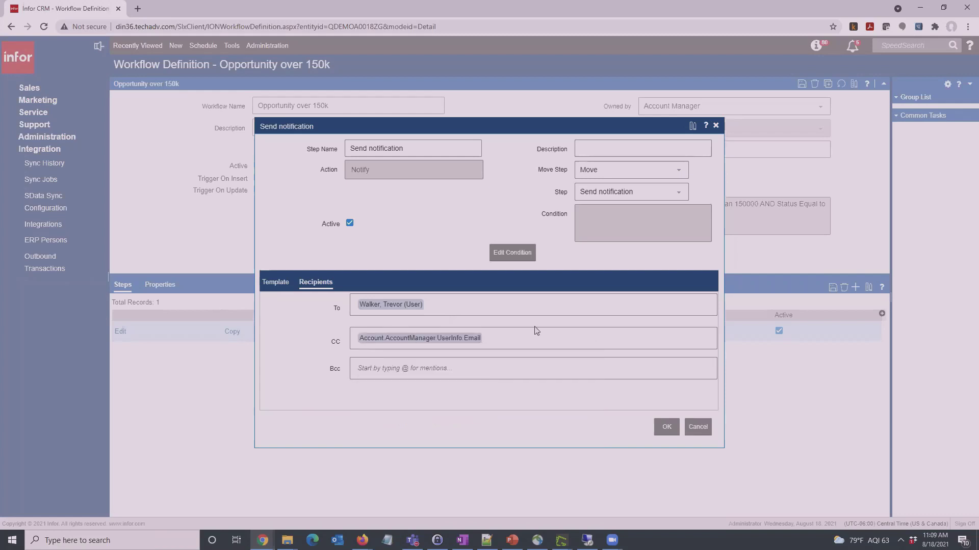
left_click(440, 368)
- Cancel the Send notification step without saving and expand the Sales navigation area
left_click(704, 433)
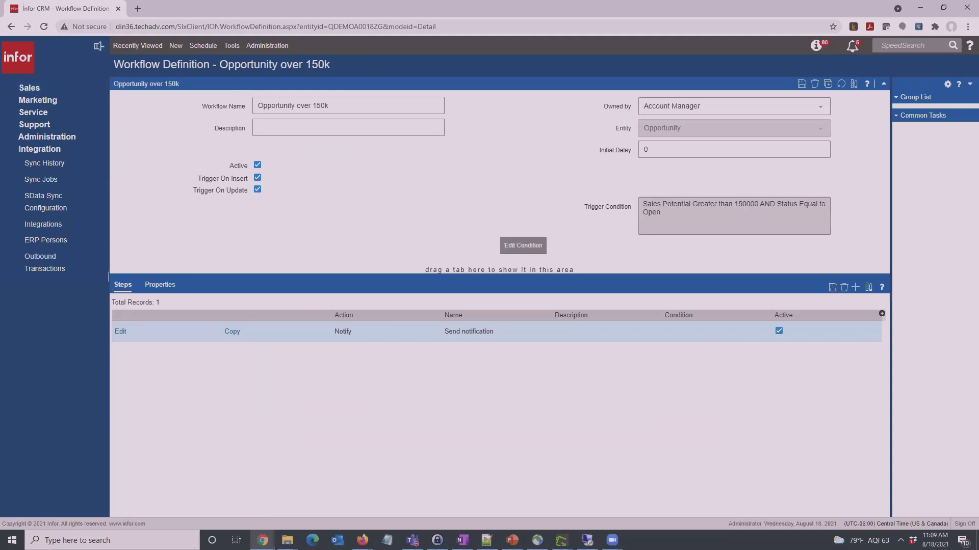
key("alt+Tab")
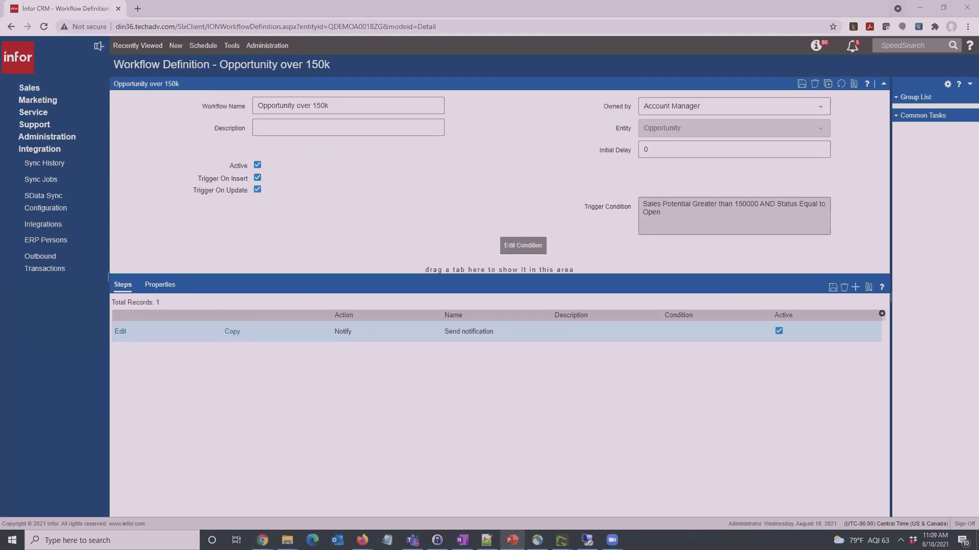
left_click(26, 90)
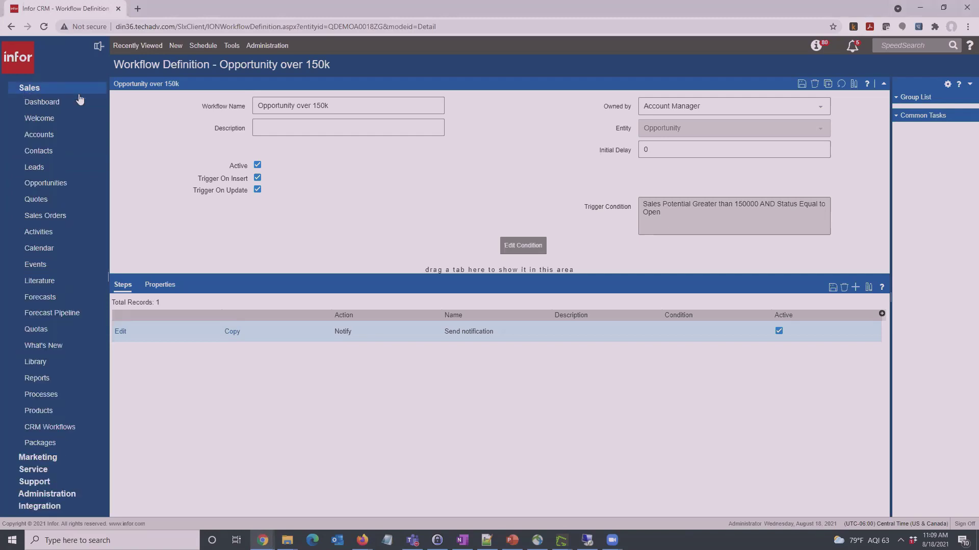
- Set product line 3's quantity to 50 on Coca-Cola Company-Phase2 and save the grid
left_click(54, 183)
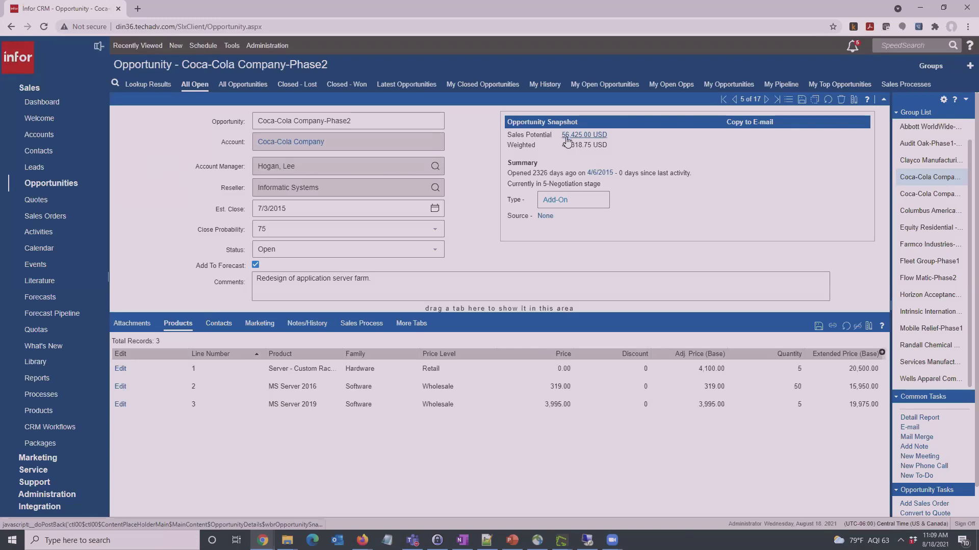
left_click(799, 408)
type("50")
left_click(818, 328)
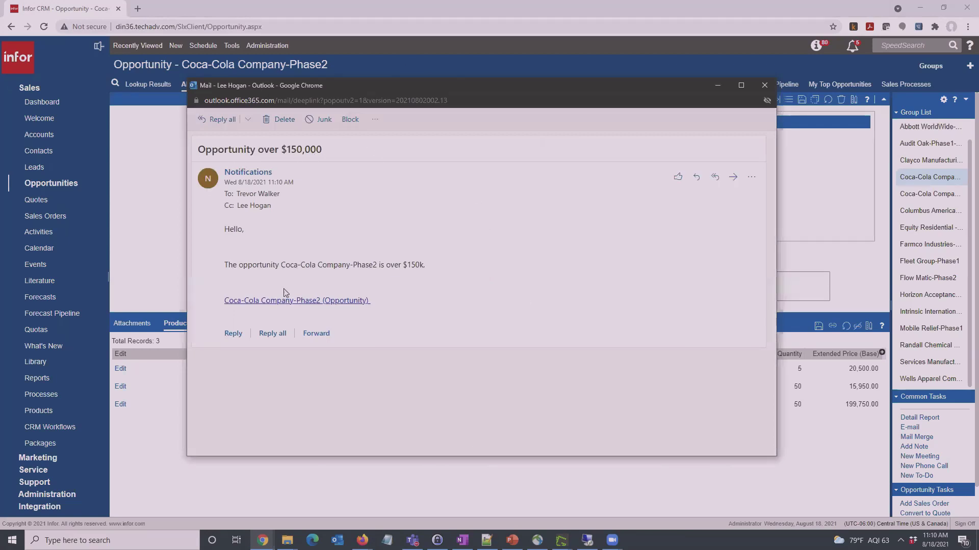
- Select the opportunity name in the notification email and move the window aside
left_click_drag(282, 266, 373, 266)
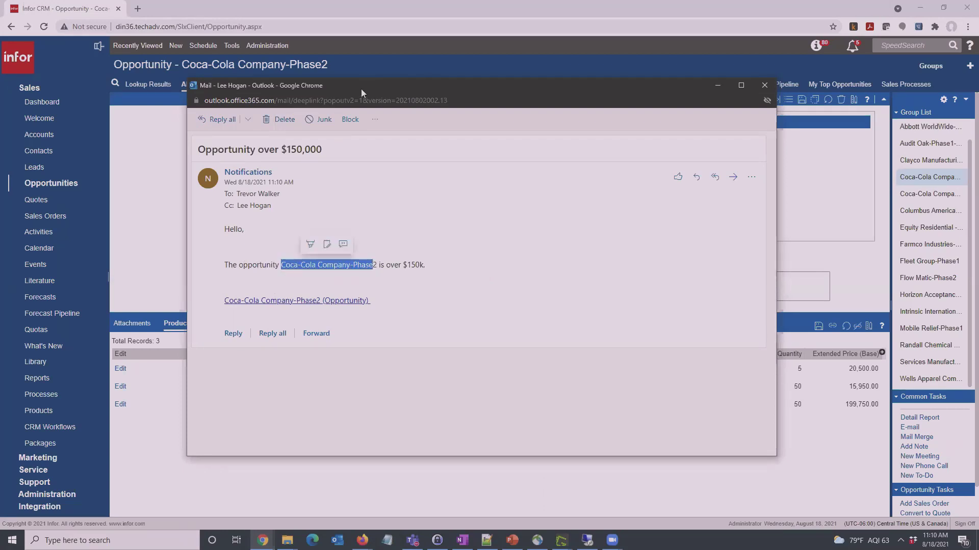
left_click_drag(355, 89, 527, 168)
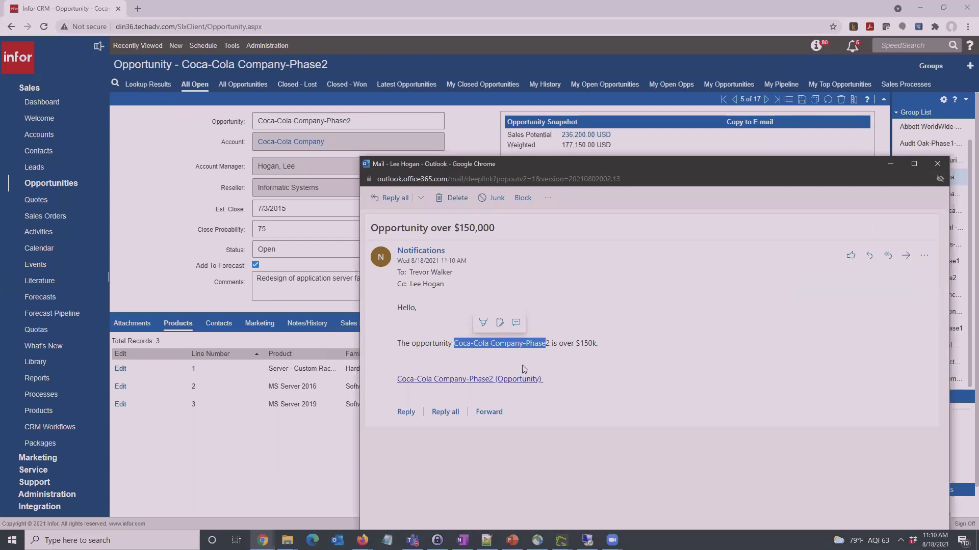